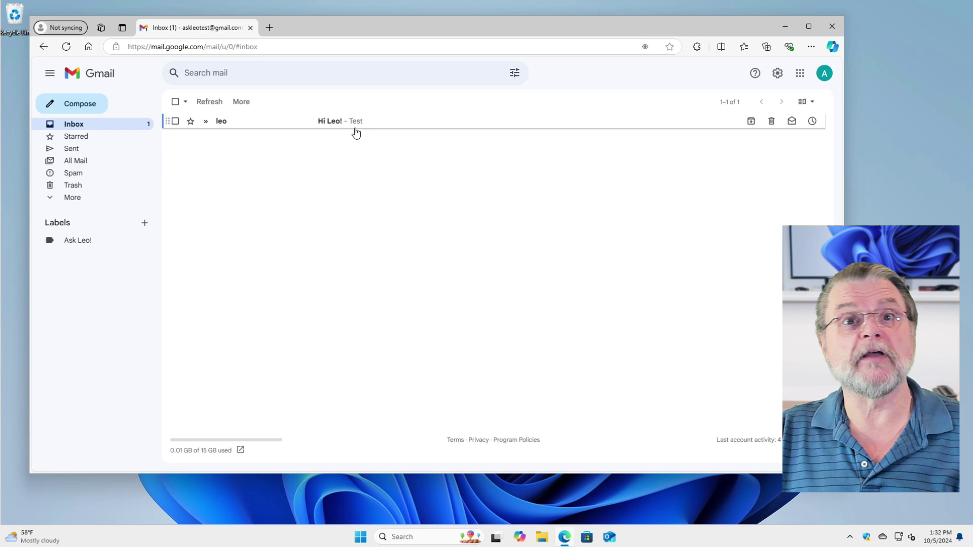
left_click(396, 123)
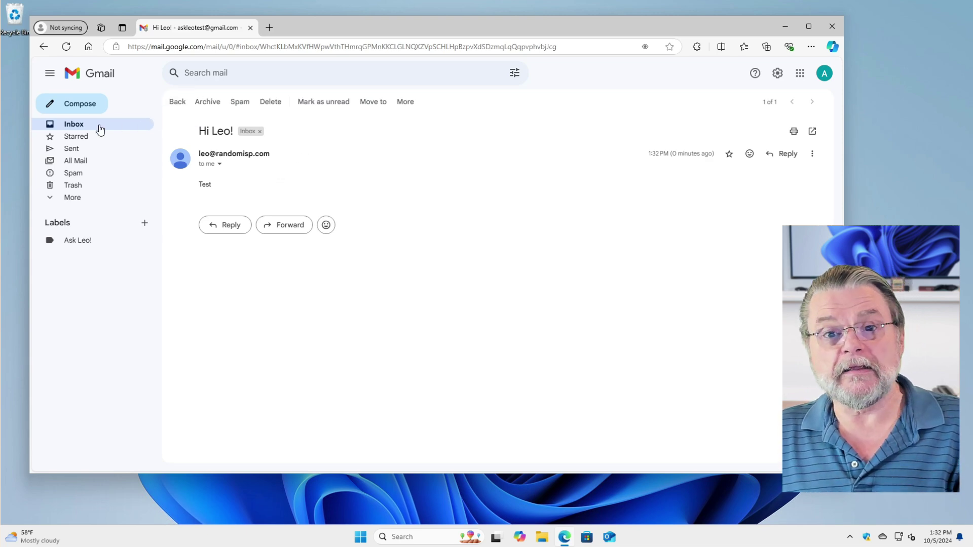
left_click(85, 125)
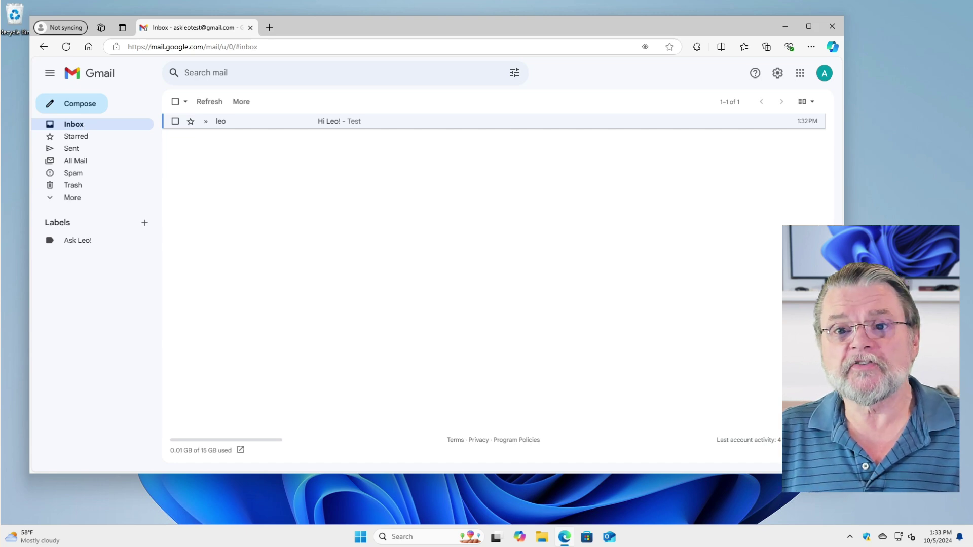
left_click(286, 73)
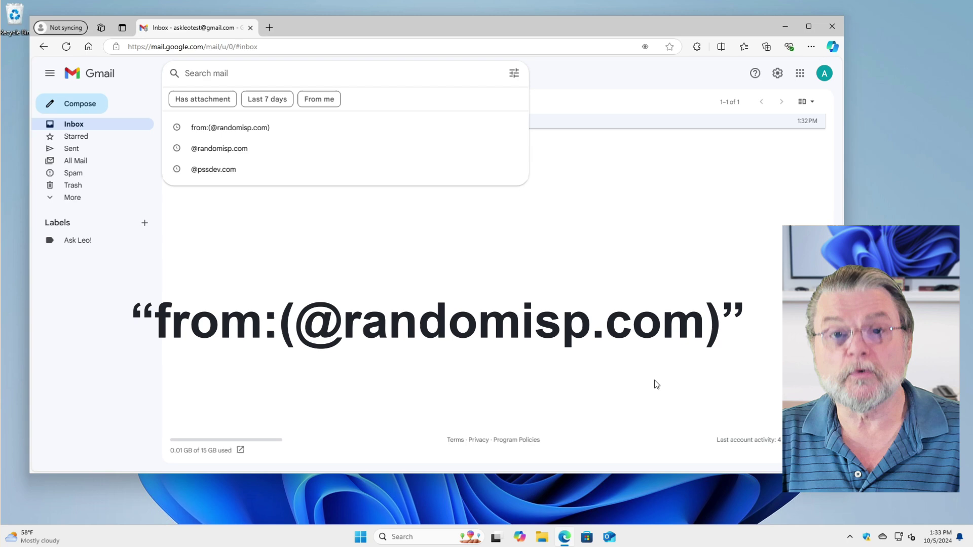
type("f")
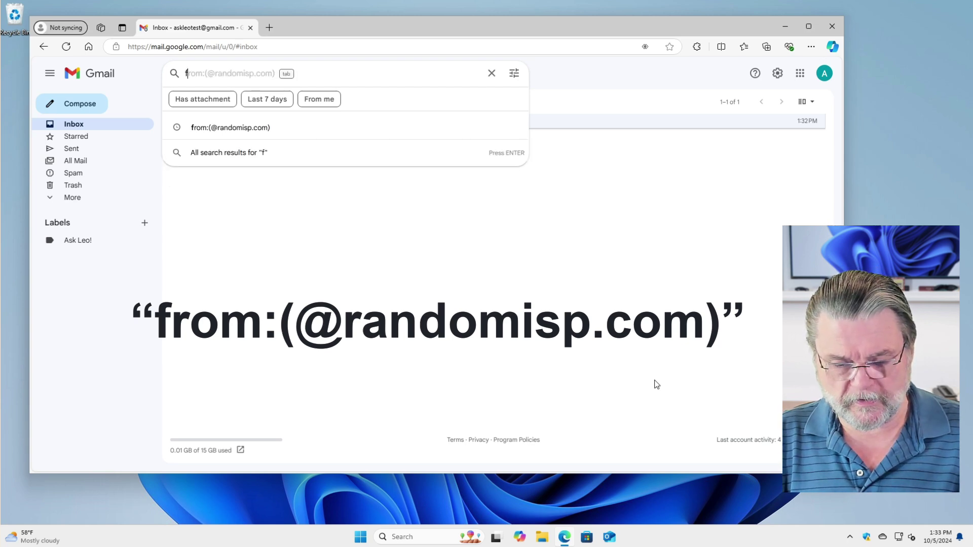
type("rom:")
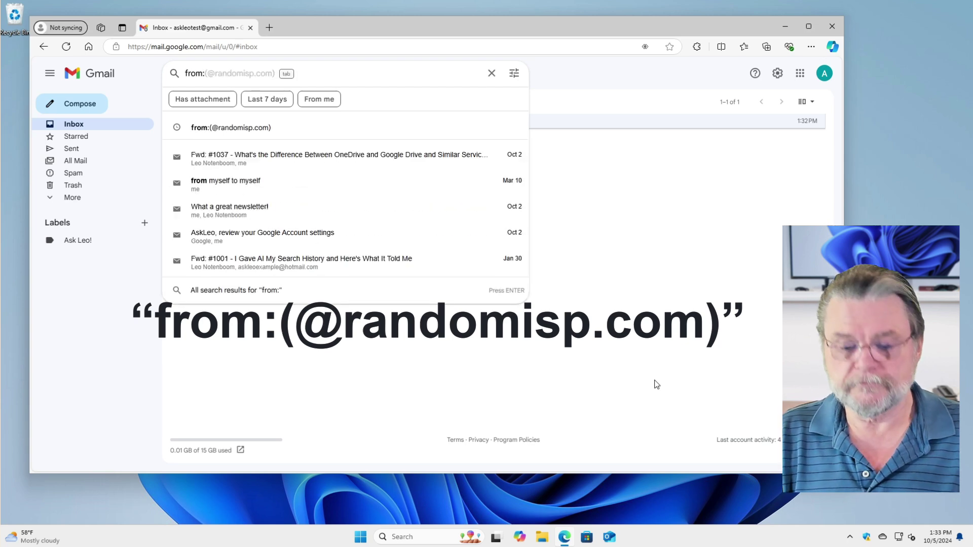
type("(@ra")
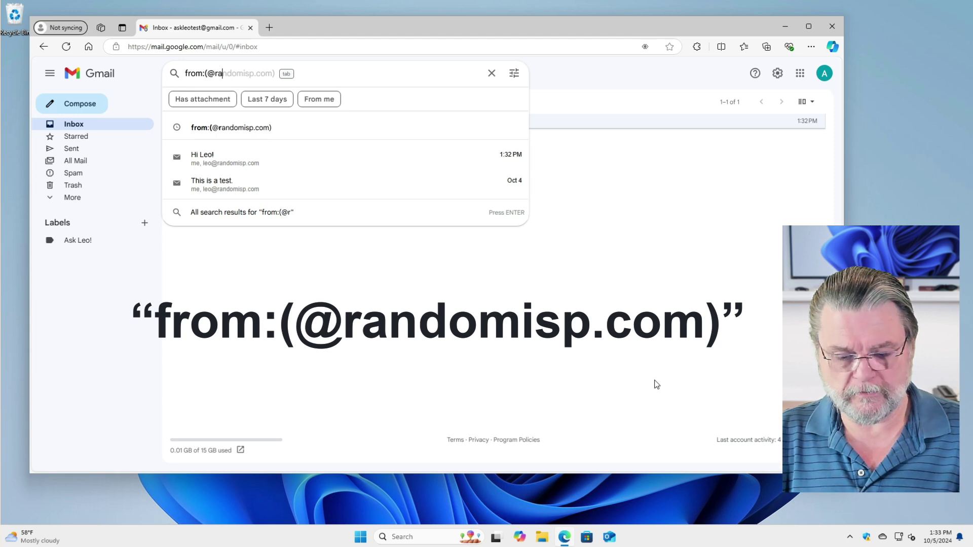
type("ndomisp")
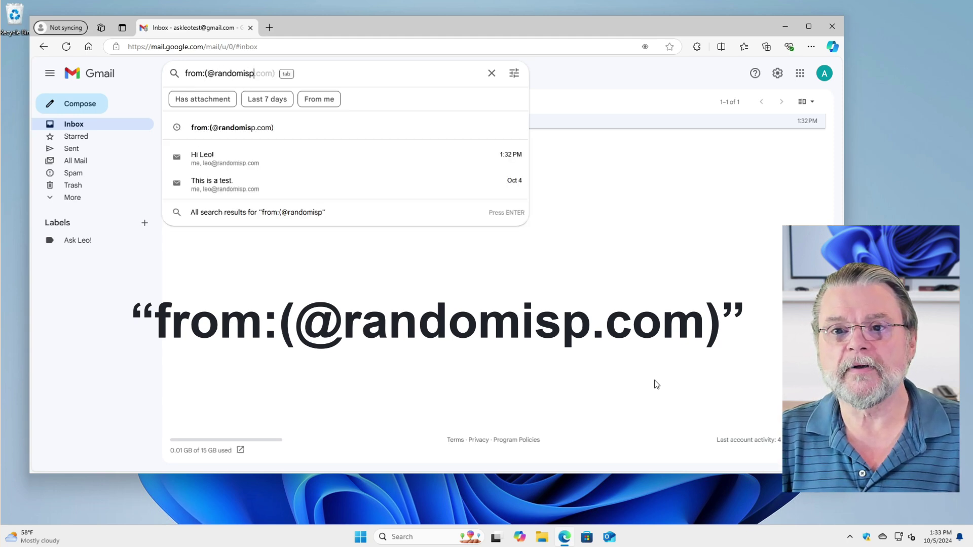
type(".com)")
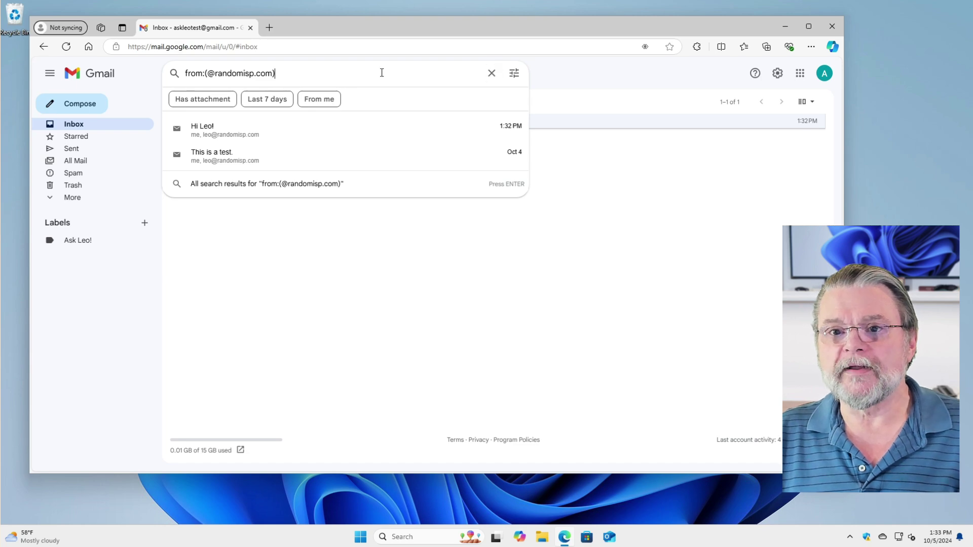
key("Return")
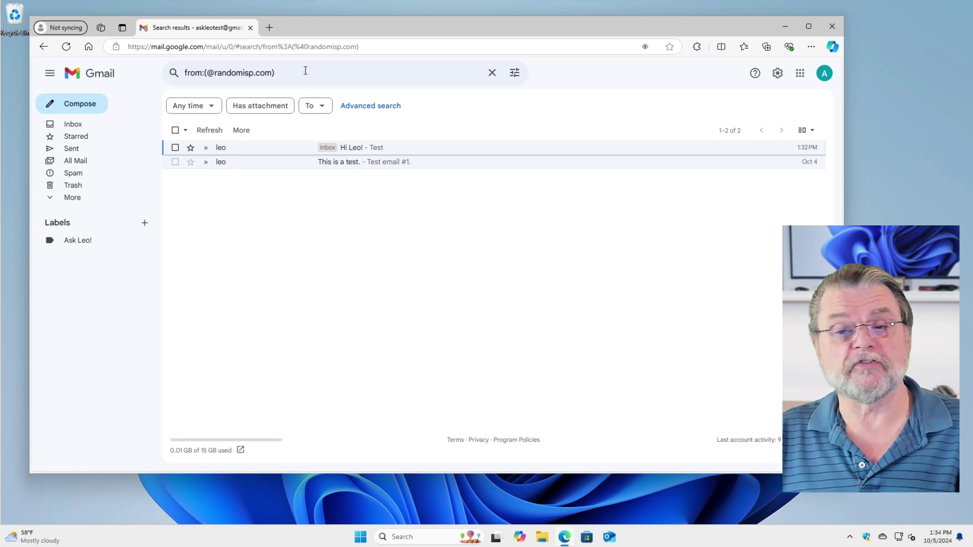
left_click(514, 73)
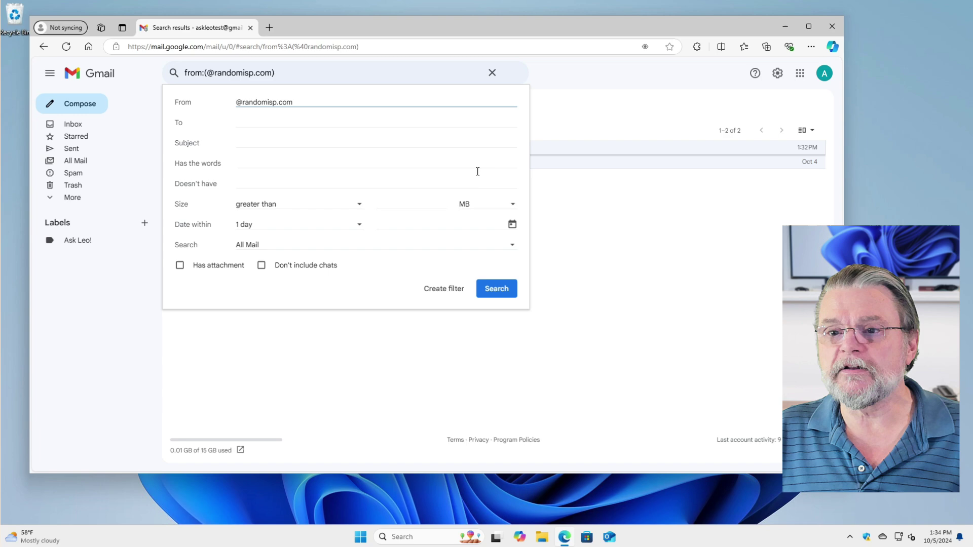
left_click(453, 292)
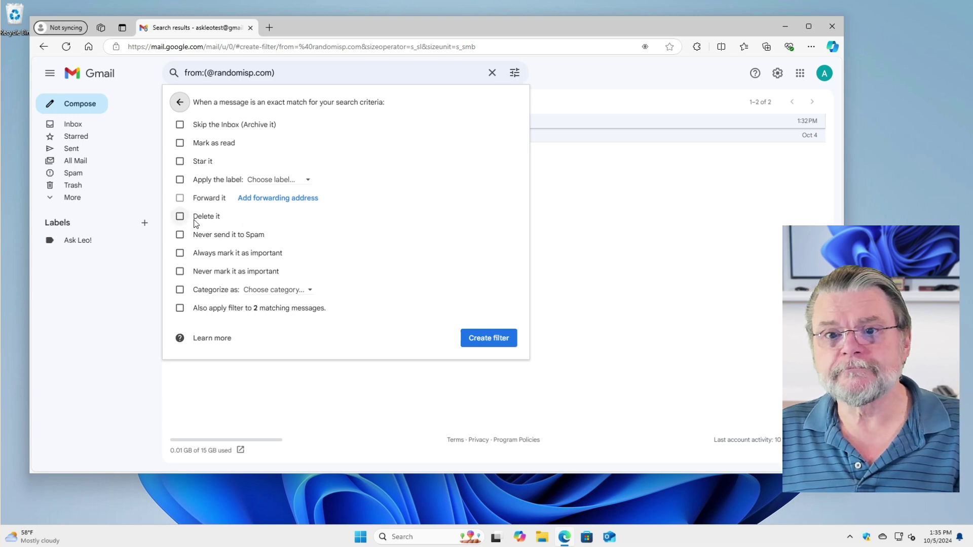
left_click(180, 216)
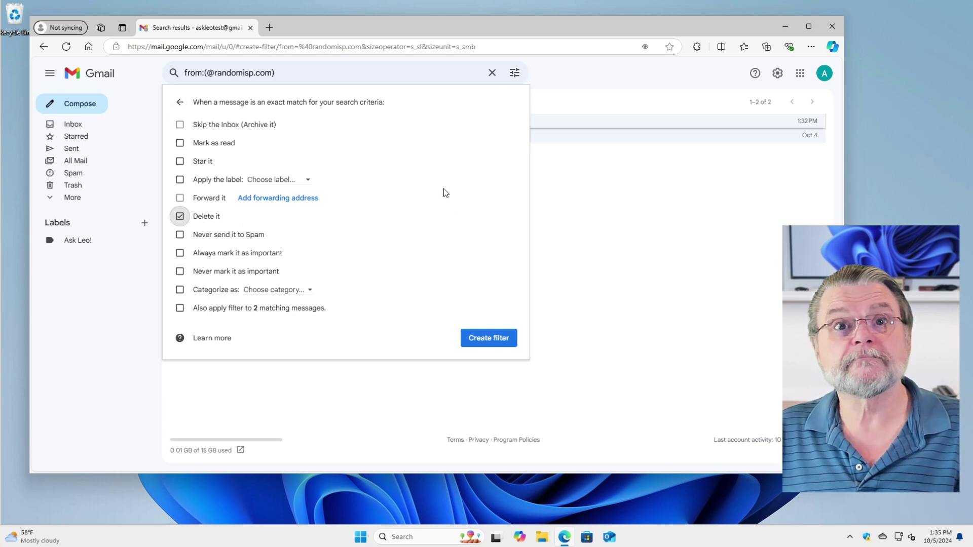
left_click(498, 340)
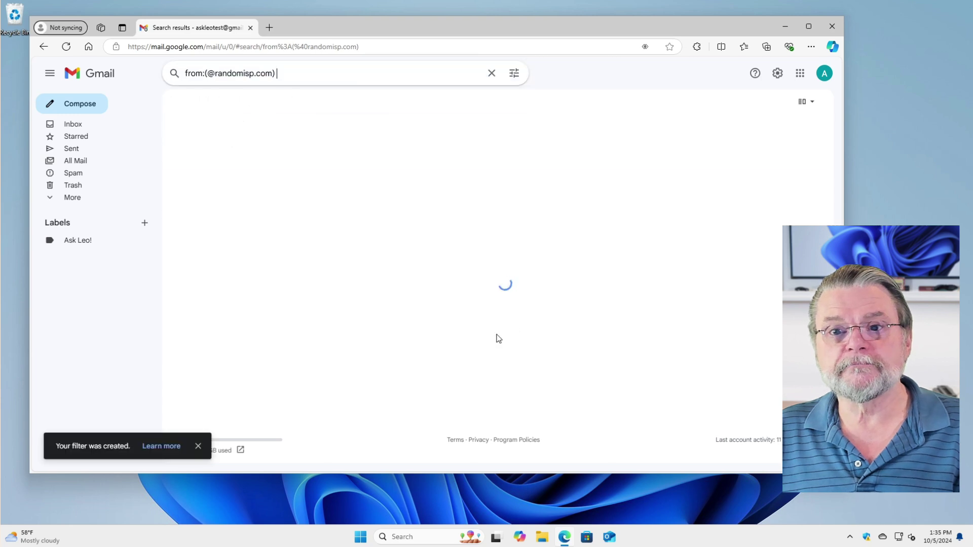
Step: Return to the inbox, which now lists only 'Hi Leo!' from leo
left_click(76, 125)
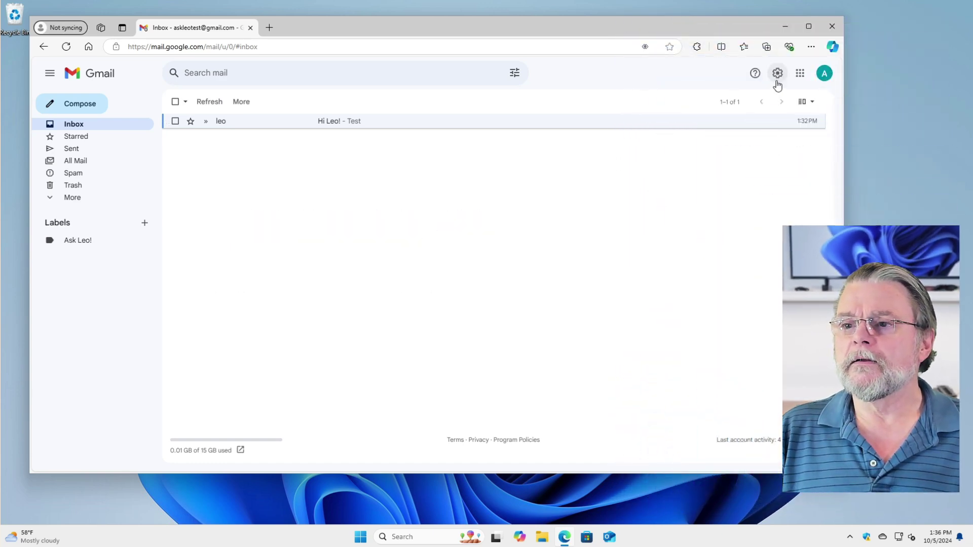
left_click(777, 73)
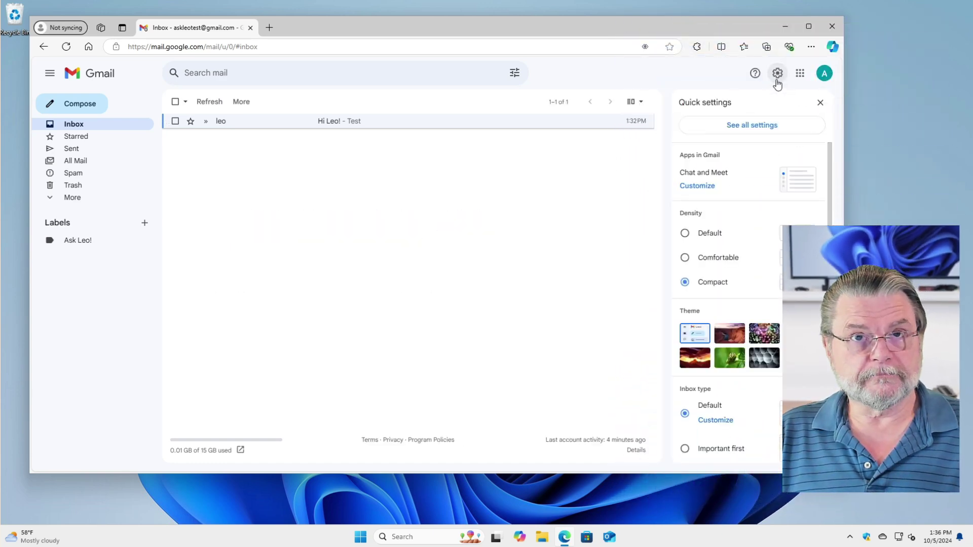
left_click(758, 127)
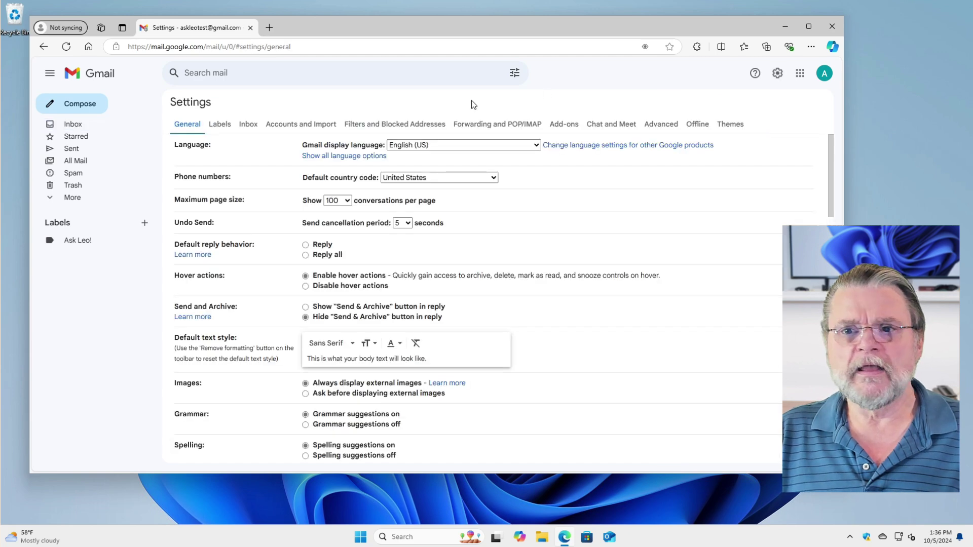
left_click(411, 127)
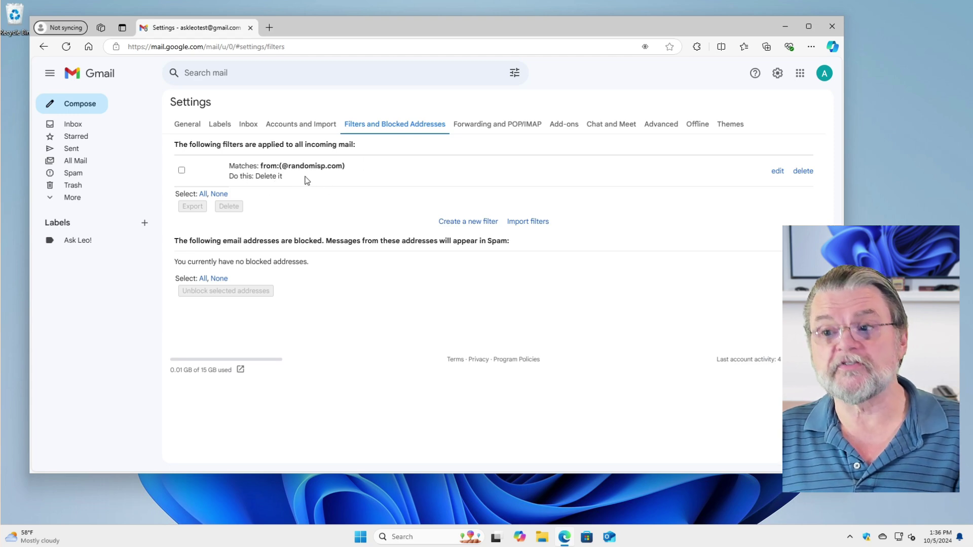
left_click(776, 175)
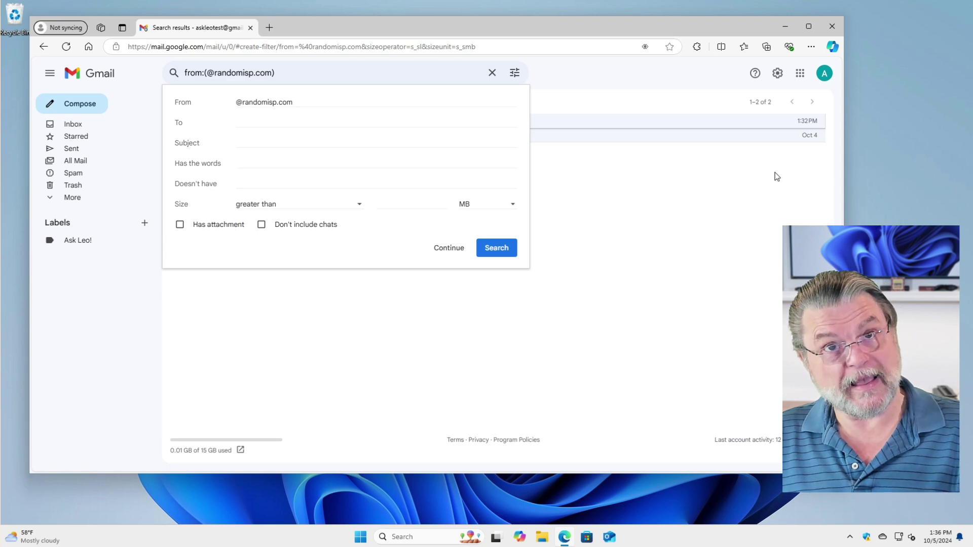
left_click(449, 248)
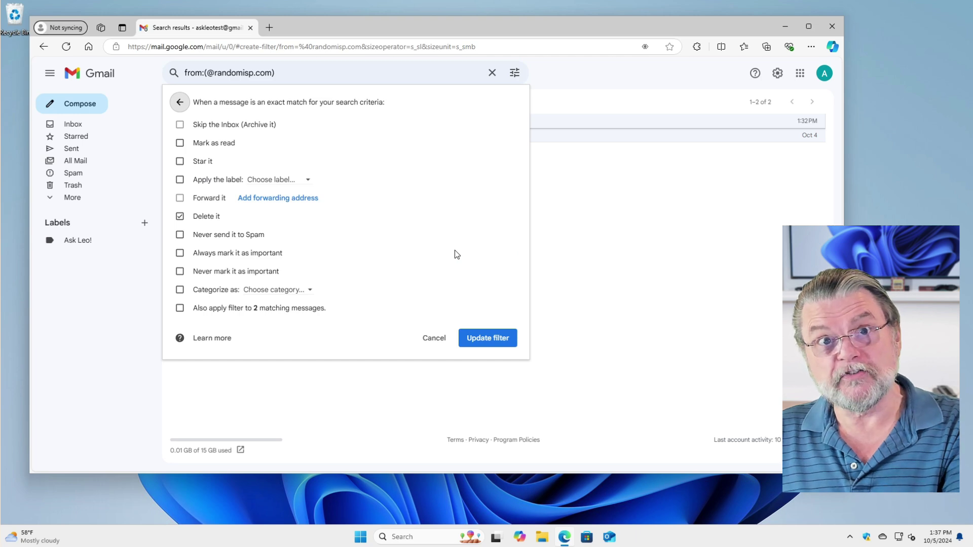
left_click(432, 339)
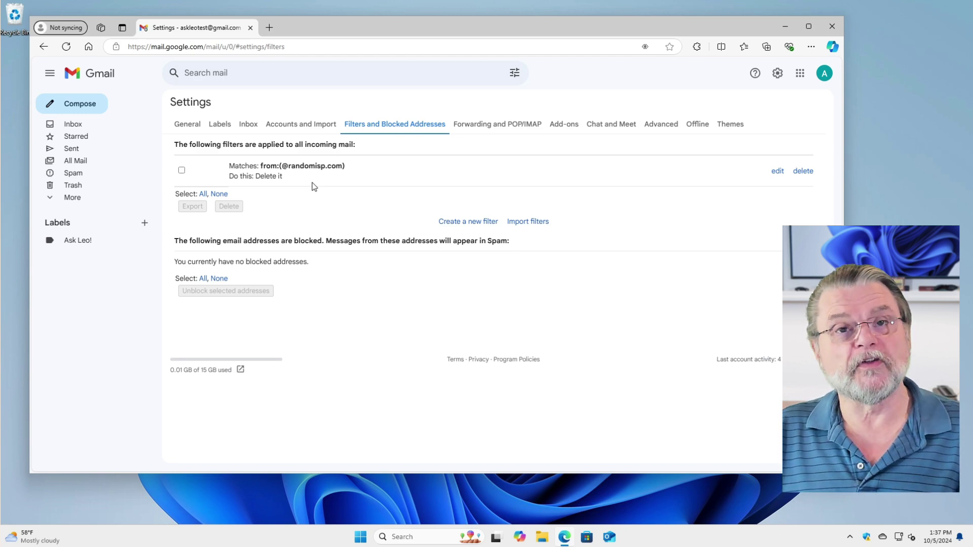
left_click(803, 172)
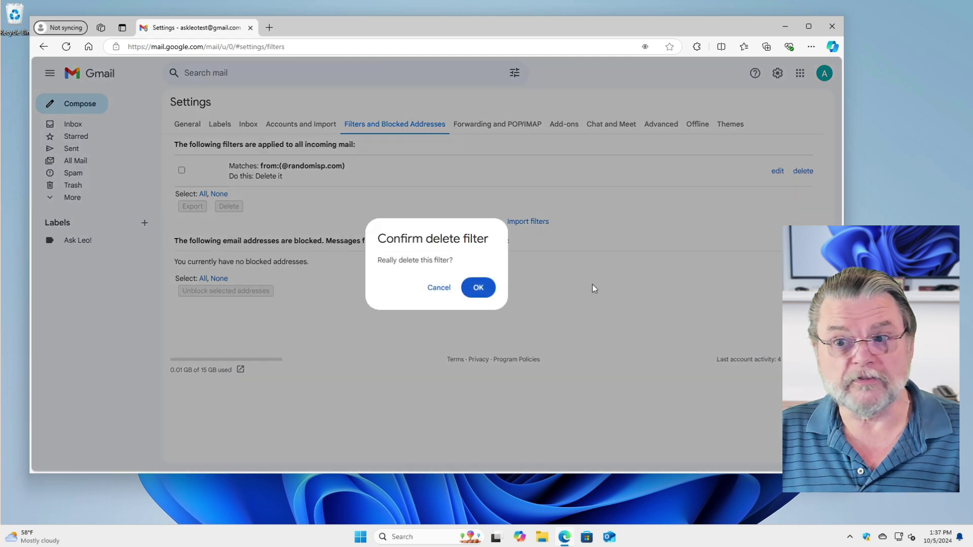
left_click(482, 290)
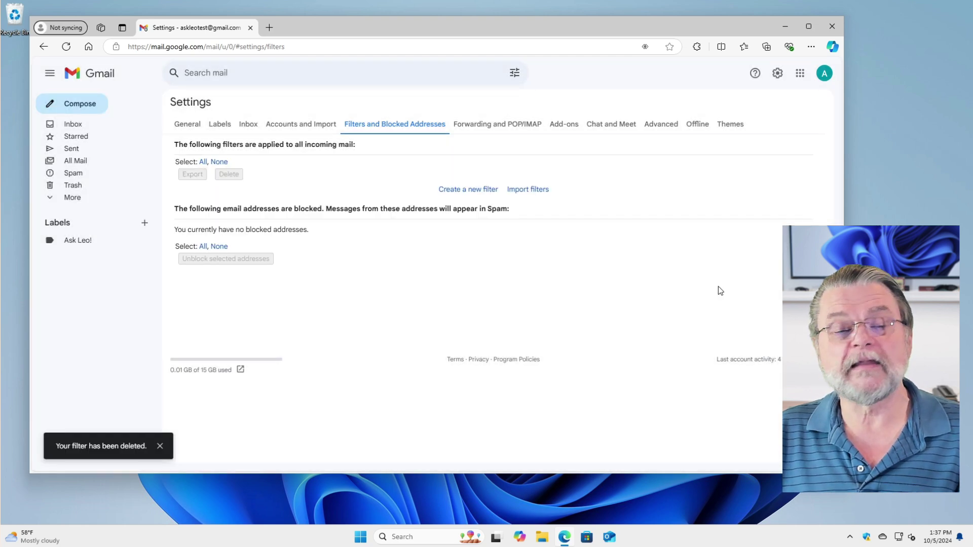